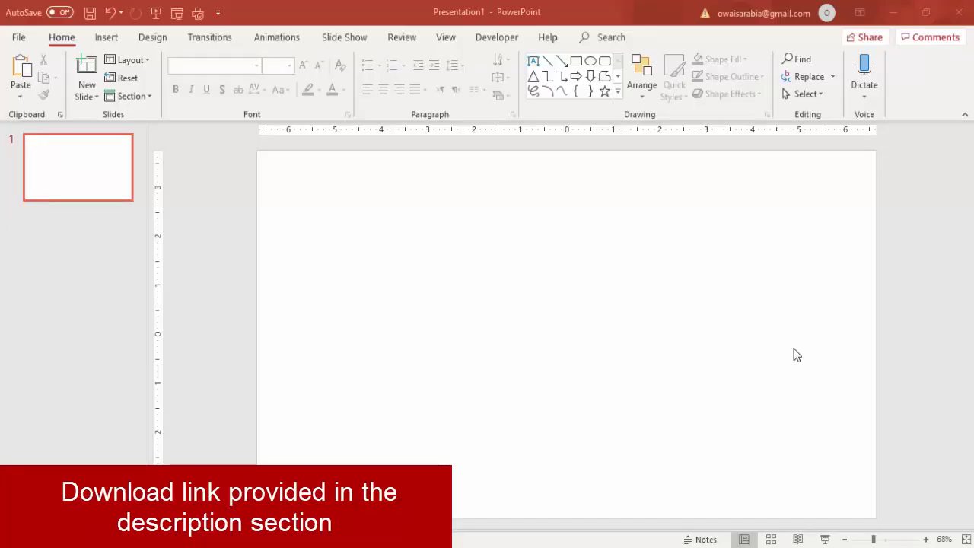
# Set a custom slide size of 3.75 in wide by 2.25 in high, scaled with Maximize.
pyautogui.click(154, 38)
pyautogui.click(802, 96)
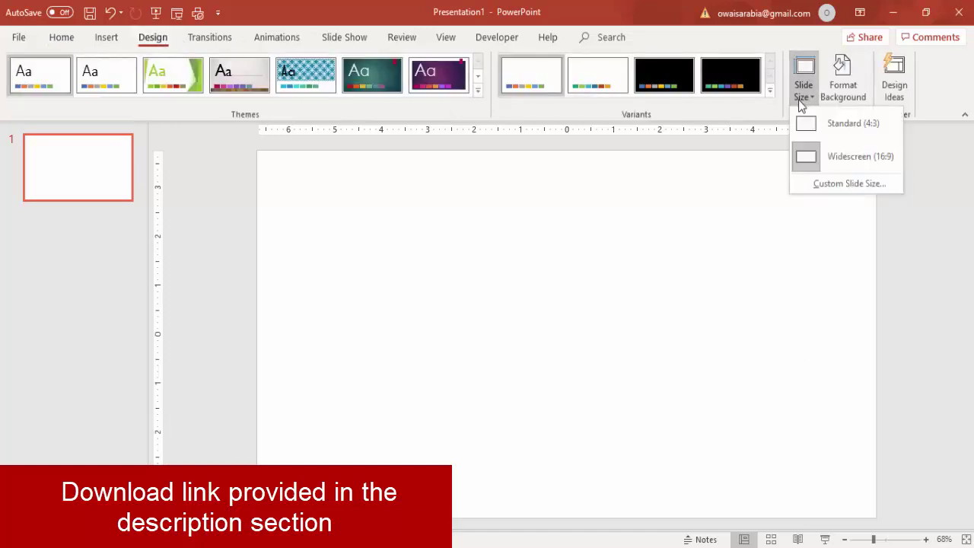
pyautogui.click(815, 185)
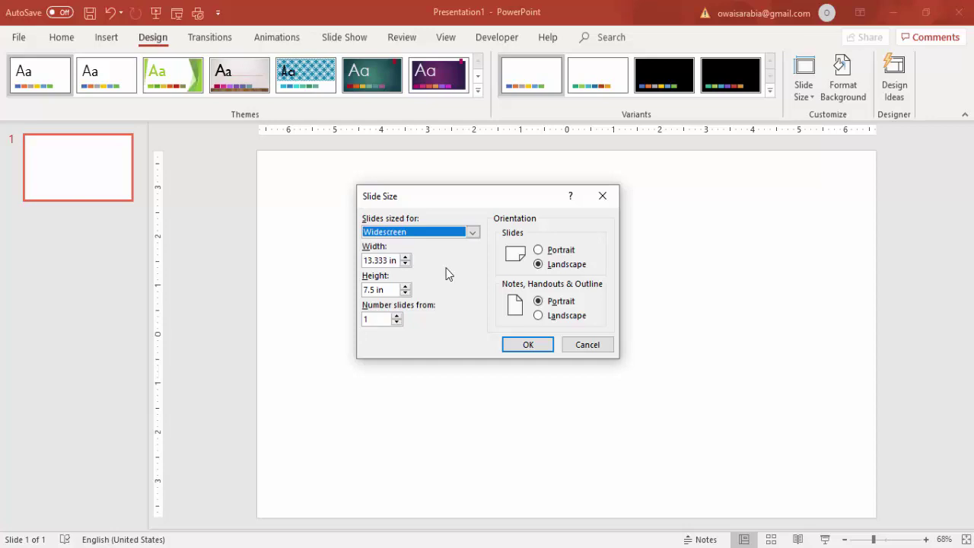
pyautogui.moveTo(370, 261); pyautogui.dragTo(483, 272)
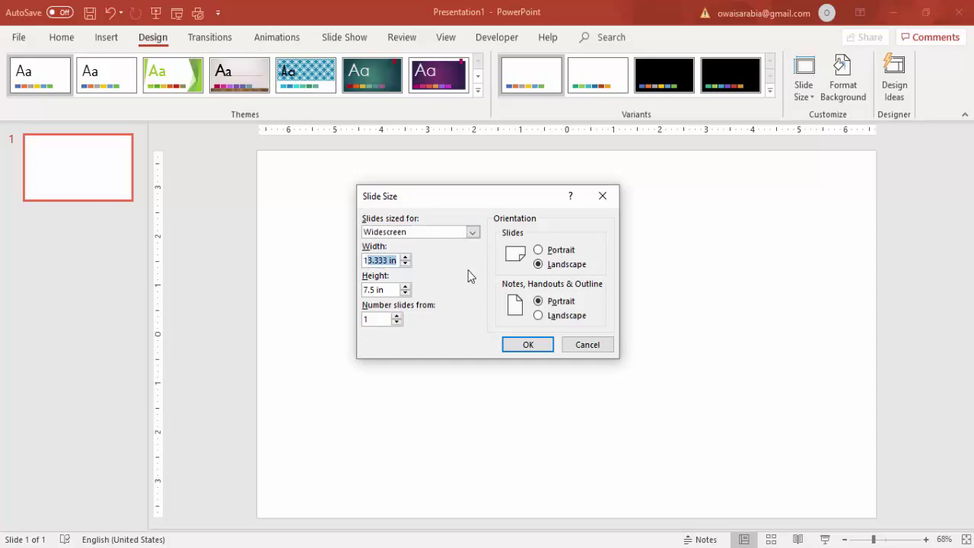
pyautogui.press('BackSpace')
pyautogui.press('BackSpace')
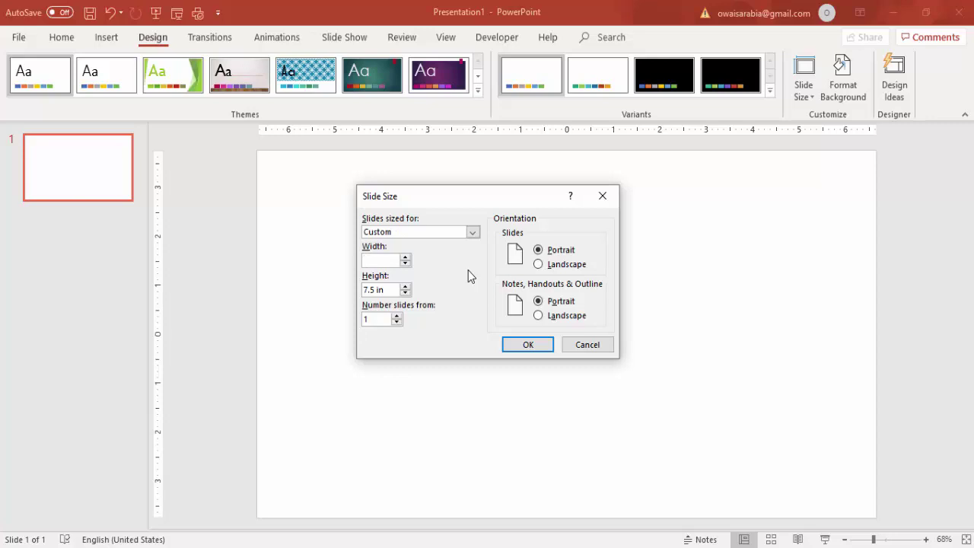
pyautogui.write('3.75')
pyautogui.press('Tab')
pyautogui.write('2')
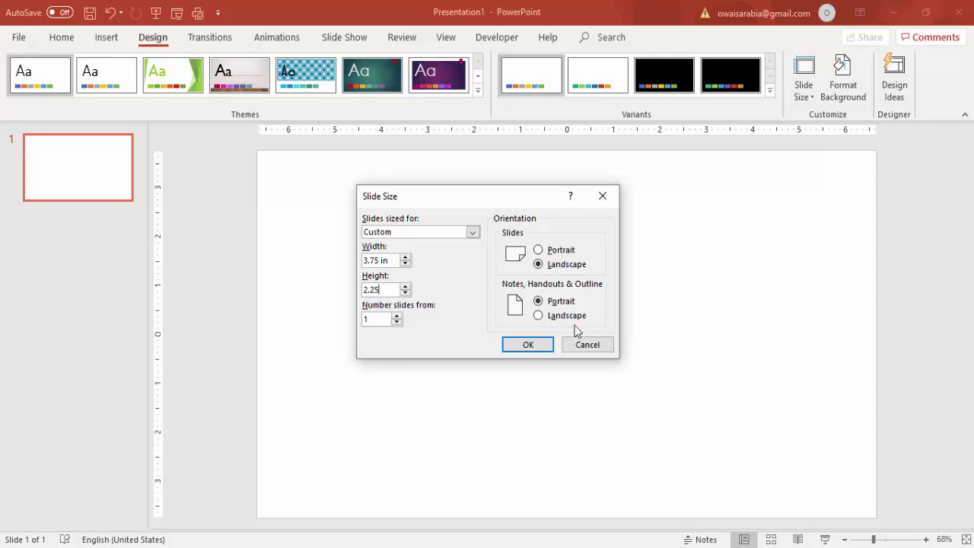
pyautogui.click(543, 344)
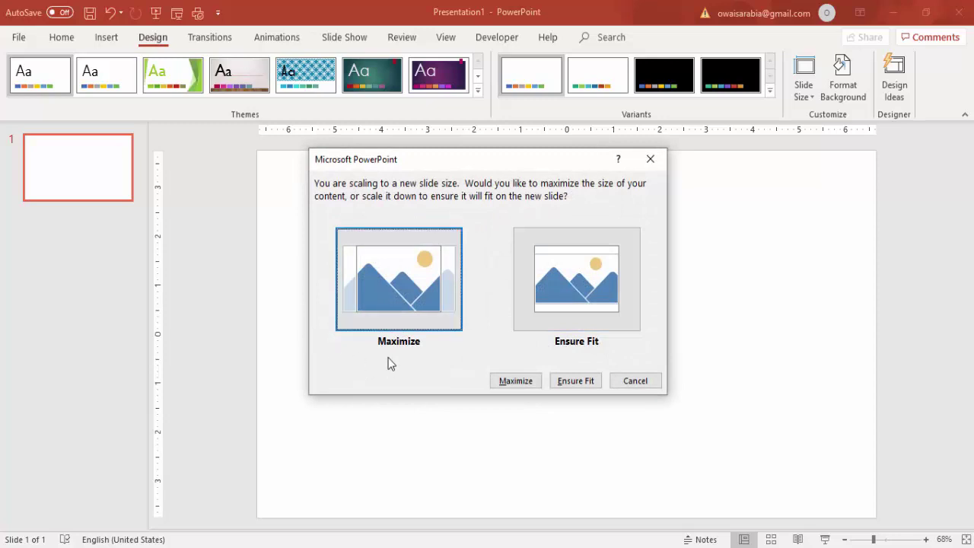
pyautogui.click(513, 382)
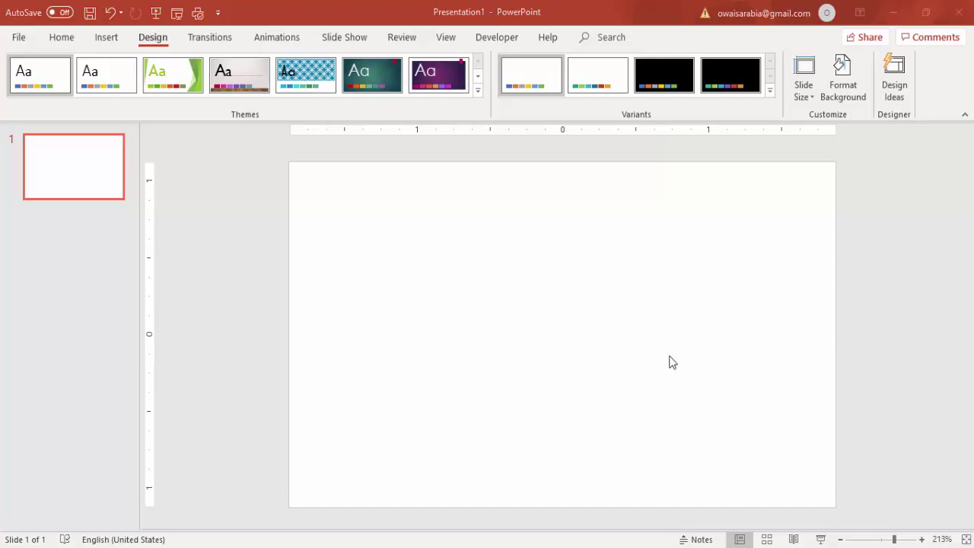
# Draw a rectangle over the slide and size it 2" high by 3.5" wide.
pyautogui.click(107, 38)
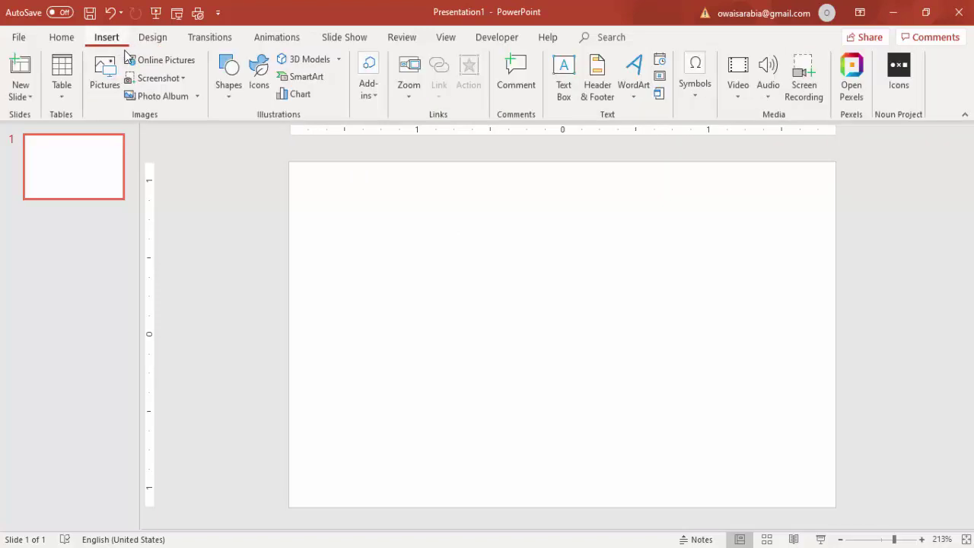
pyautogui.click(223, 99)
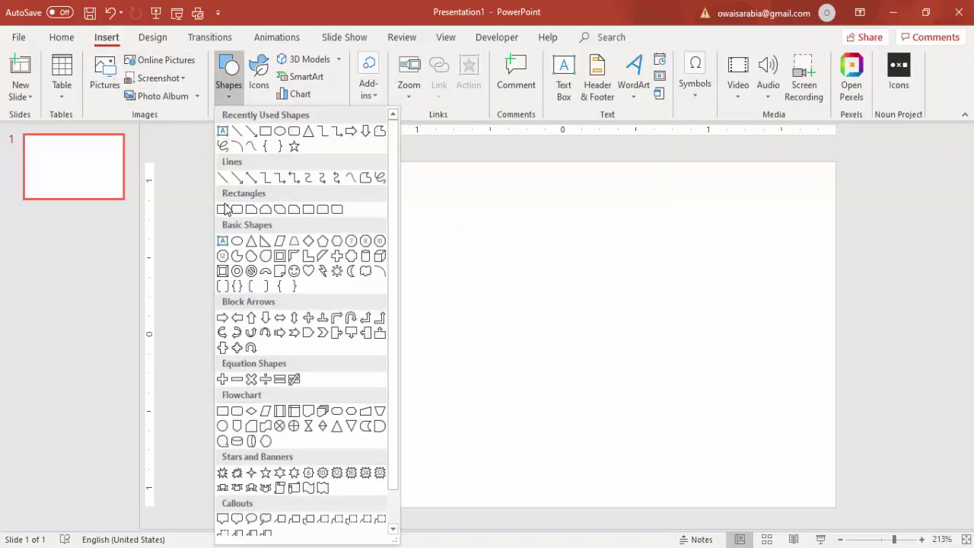
pyautogui.click(223, 209)
pyautogui.moveTo(309, 186)
pyautogui.mouseDown()
pyautogui.moveTo(631, 421)
pyautogui.moveTo(806, 484)
pyautogui.mouseUp()
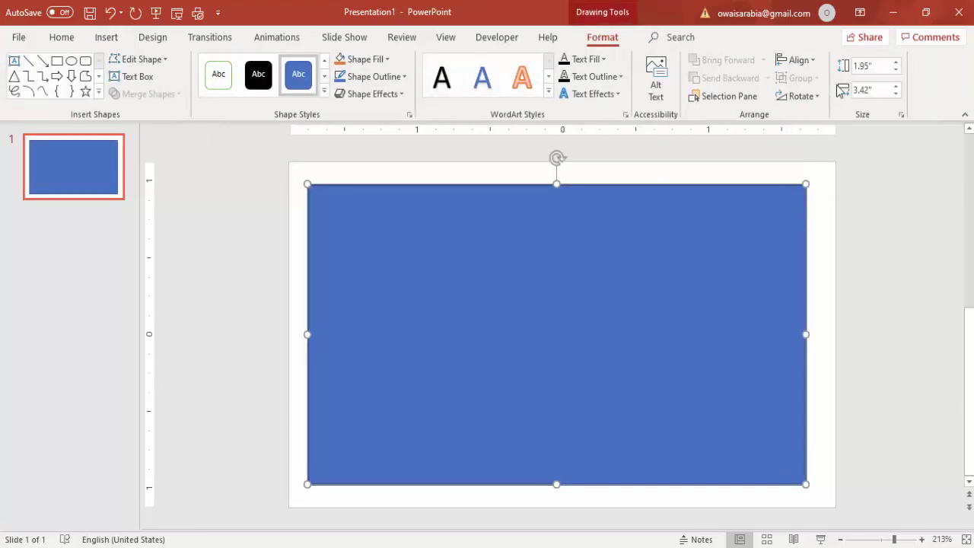
pyautogui.click(882, 62)
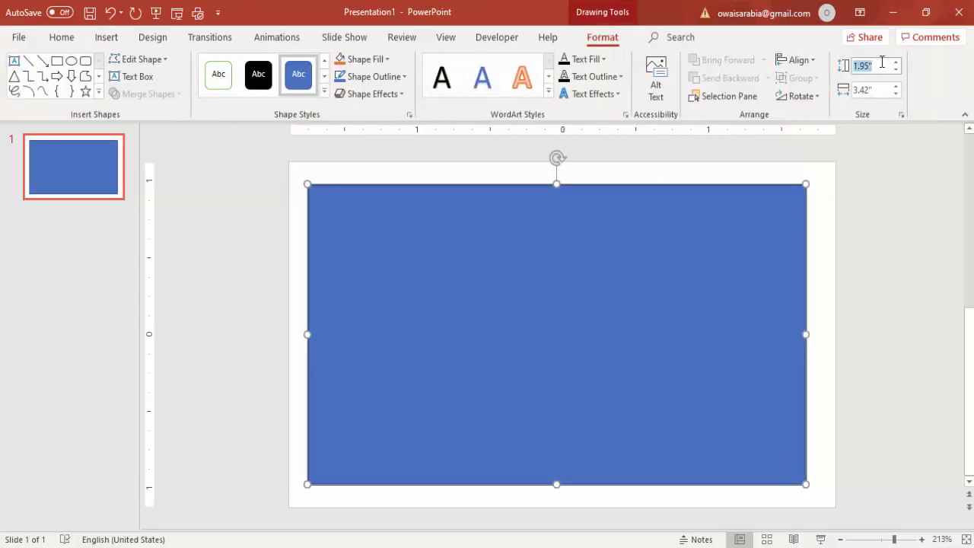
pyautogui.write('2')
pyautogui.press('Tab')
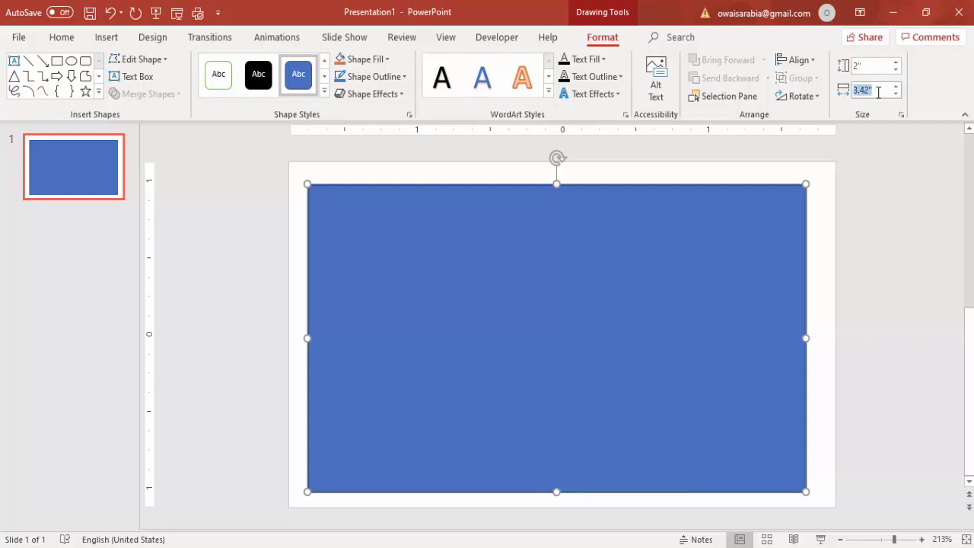
pyautogui.write('3')
pyautogui.press('Return')
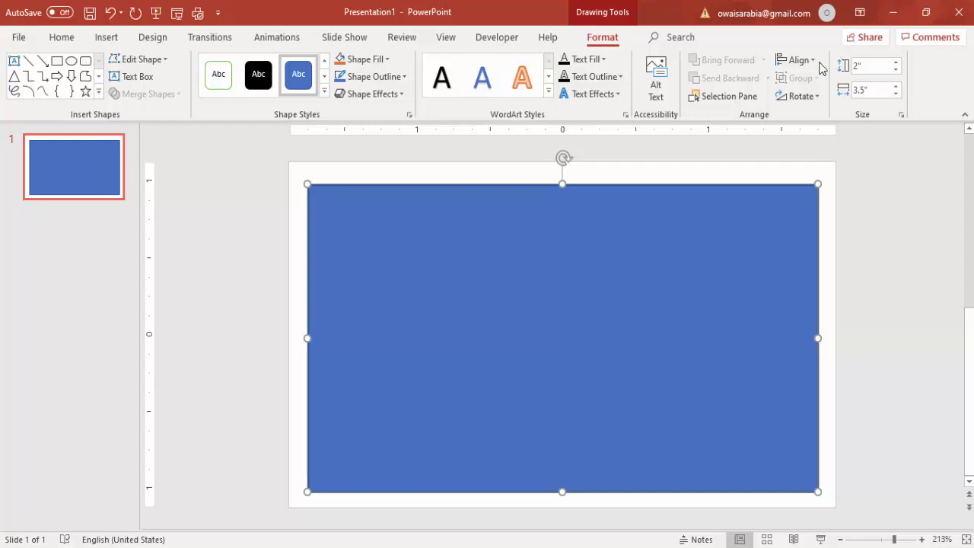
# Center the rectangle horizontally and vertically on the slide.
pyautogui.click(800, 60)
pyautogui.click(822, 96)
pyautogui.click(804, 67)
pyautogui.click(826, 154)
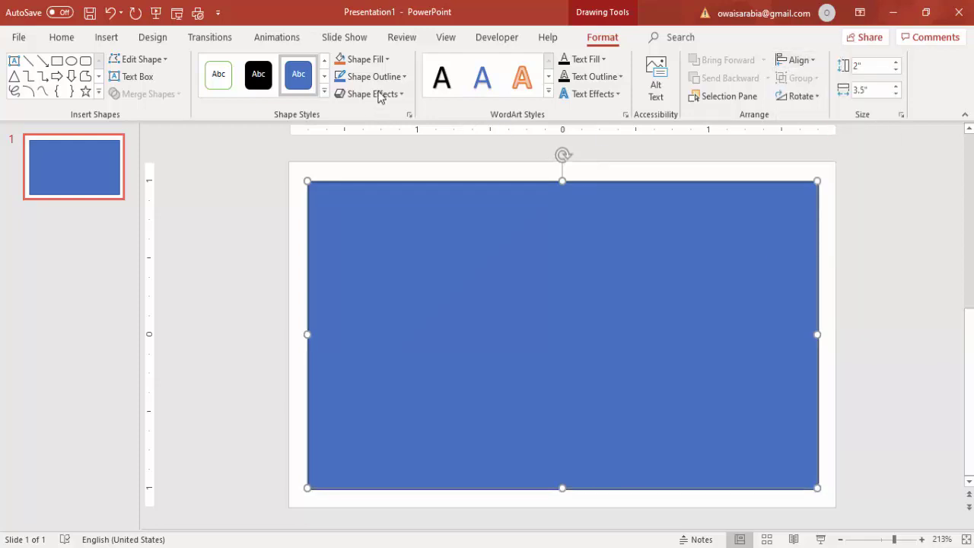
# Remove the rectangle's fill and give it a red outline.
pyautogui.click(376, 64)
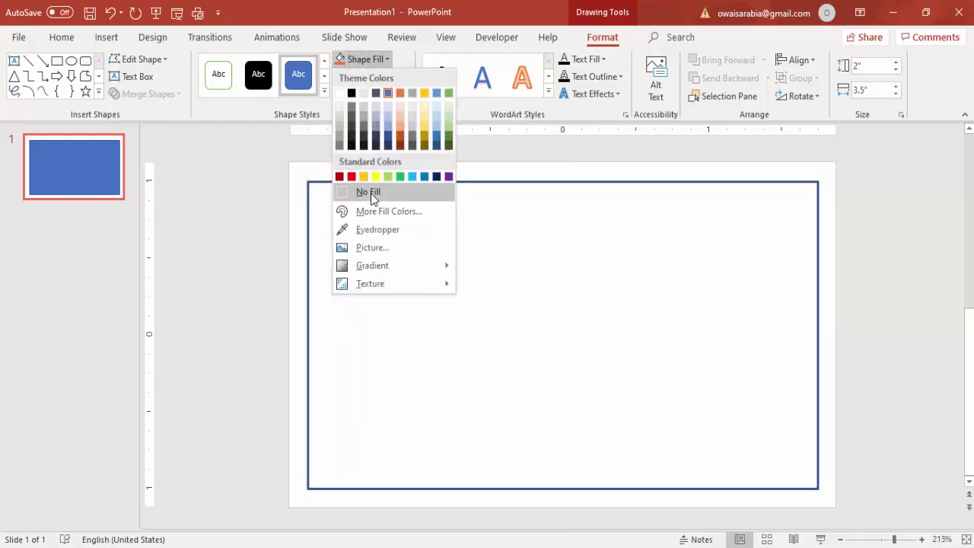
pyautogui.click(370, 192)
pyautogui.click(375, 77)
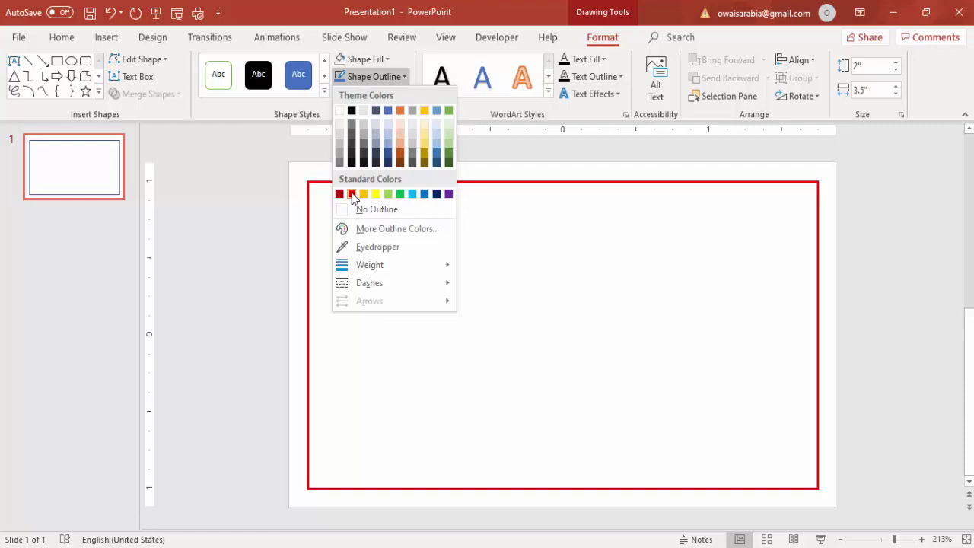
pyautogui.click(352, 194)
# Make the red outline dashed with a ¼ pt weight.
pyautogui.click(389, 79)
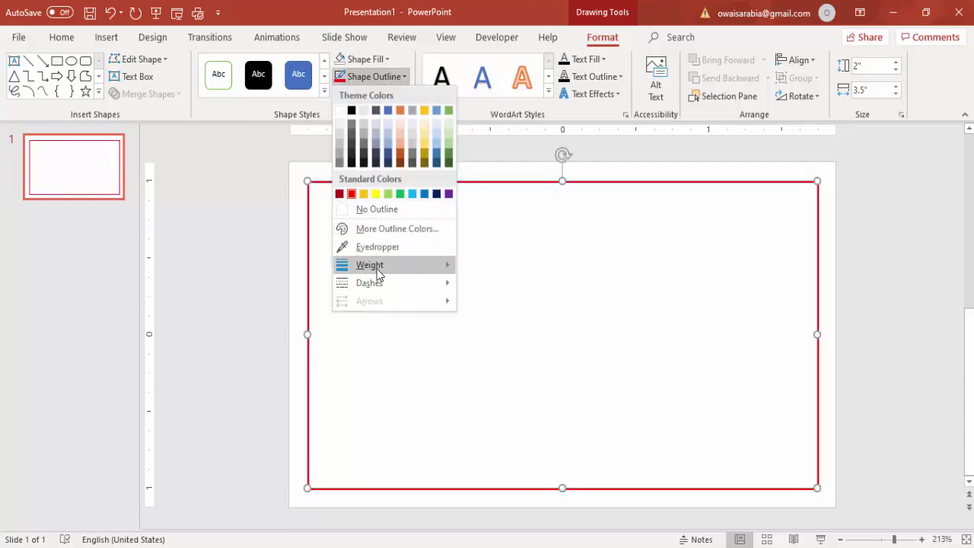
pyautogui.moveTo(378, 283)
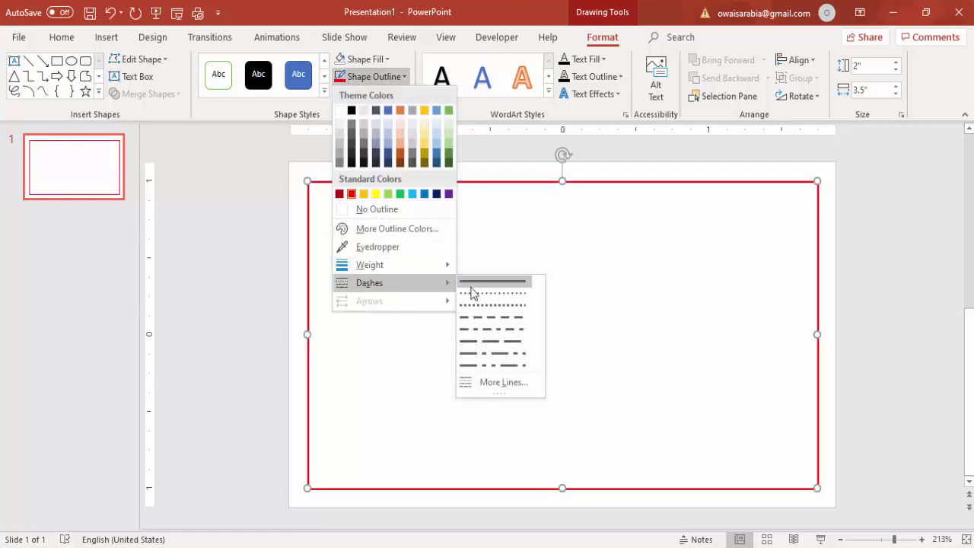
pyautogui.click(511, 315)
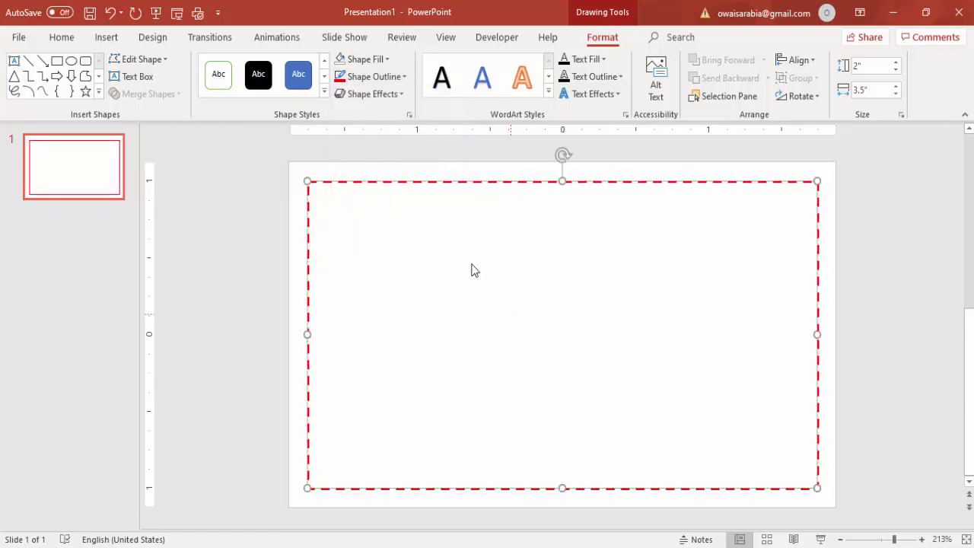
pyautogui.click(376, 80)
pyautogui.moveTo(401, 290)
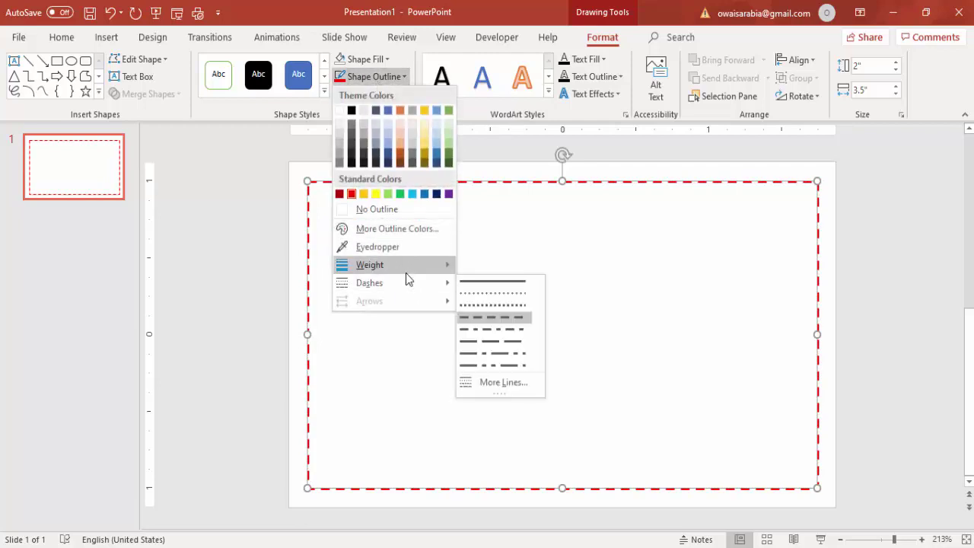
pyautogui.moveTo(409, 272)
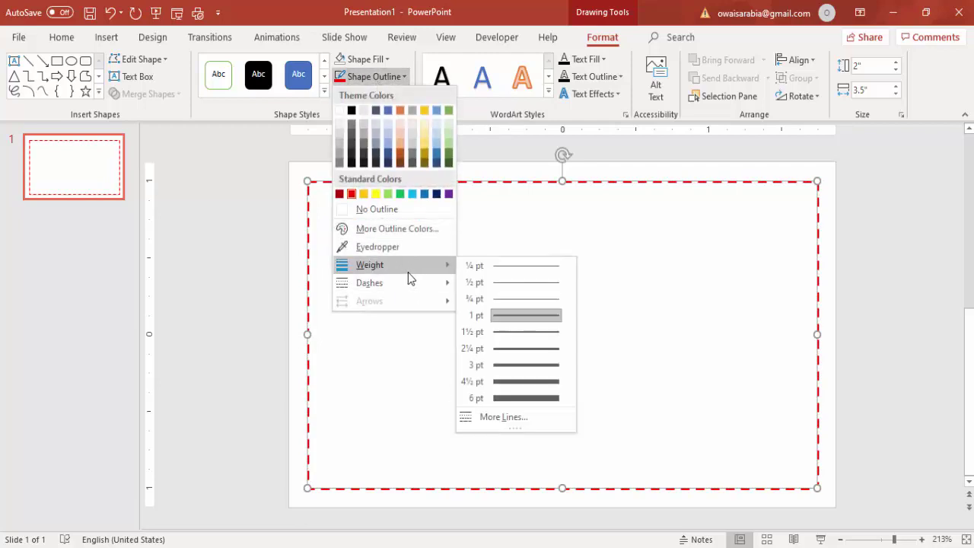
pyautogui.click(513, 270)
pyautogui.click(828, 186)
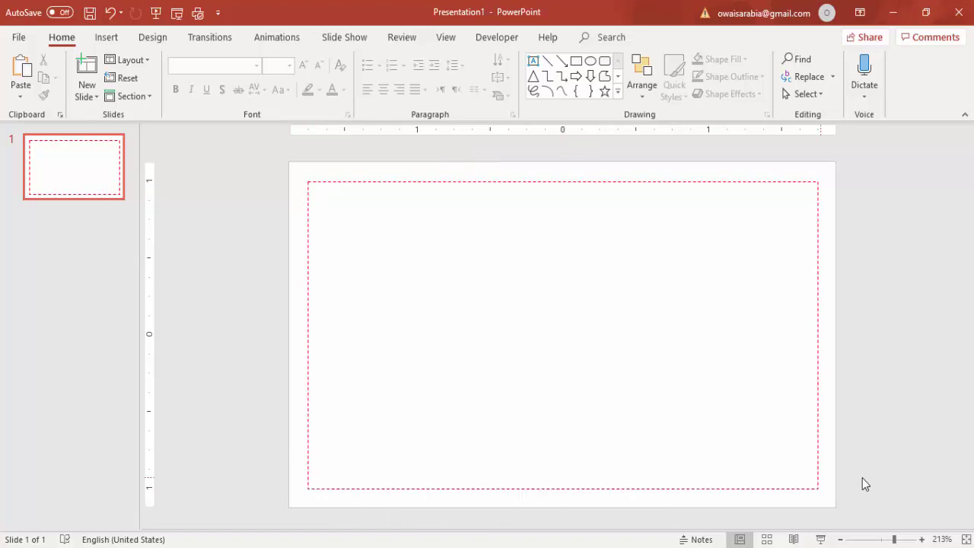
# Duplicate the red dashed rectangle and give the copy a green outline.
pyautogui.click(605, 182)
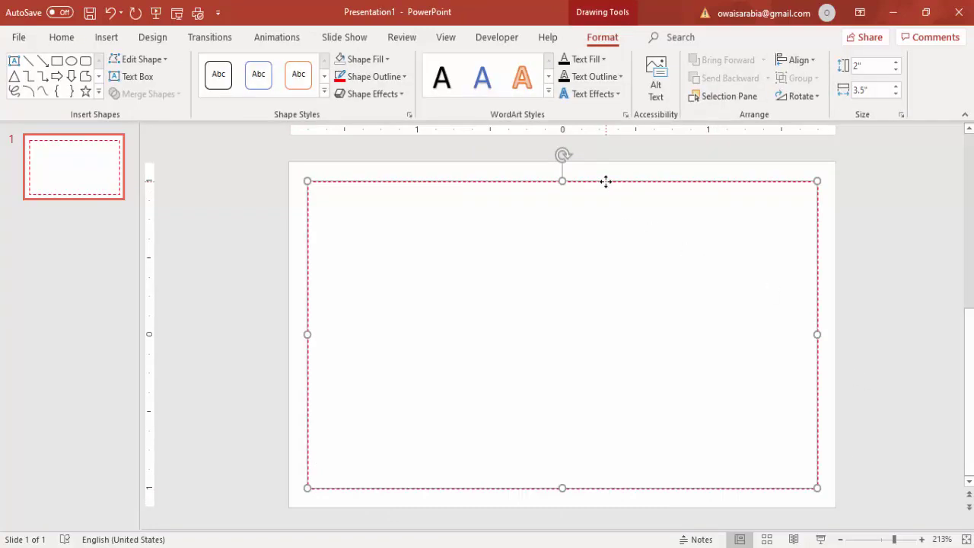
pyautogui.hotkey('ctrl', 'd')
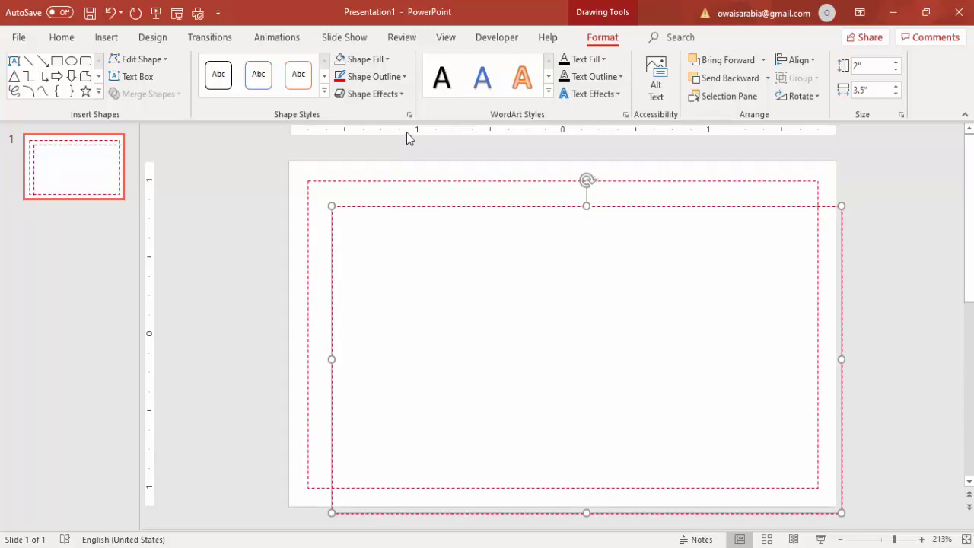
pyautogui.click(378, 77)
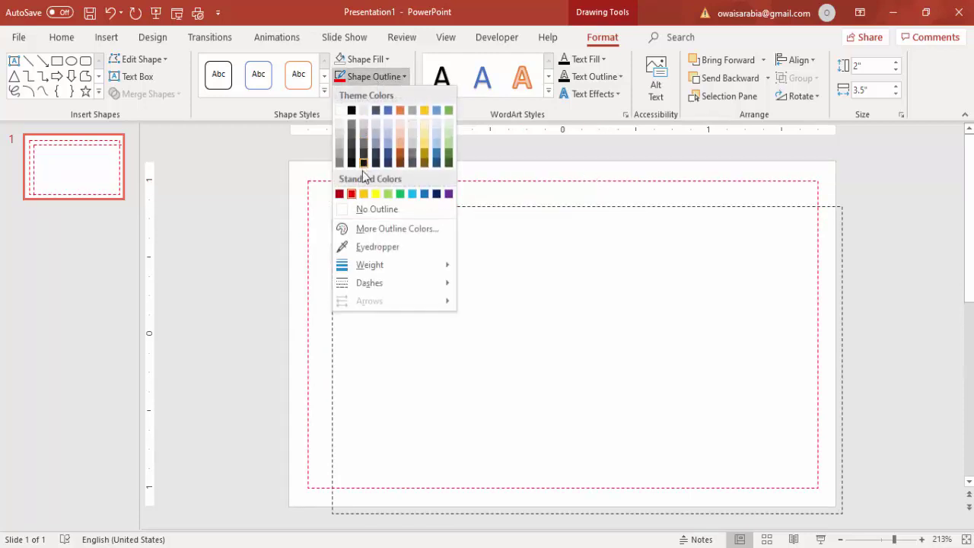
pyautogui.click(400, 194)
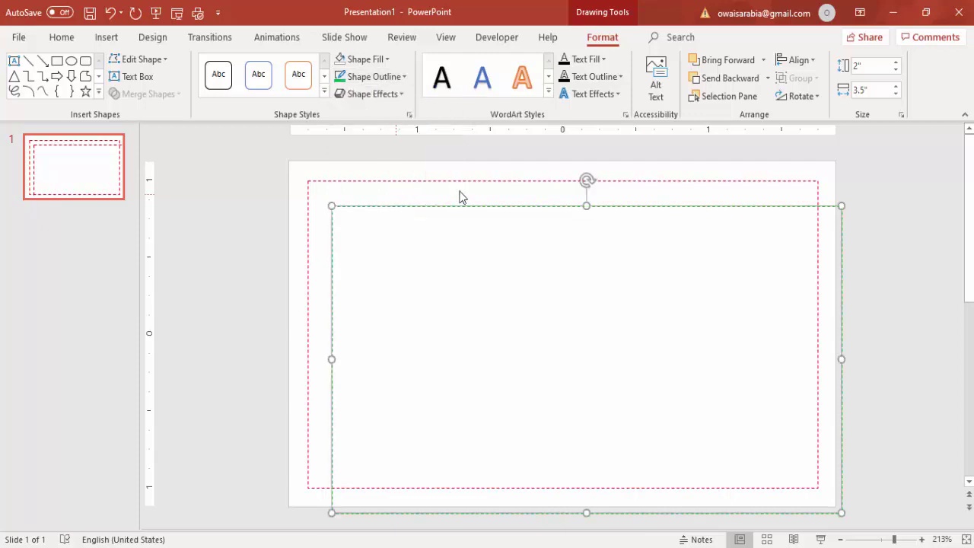
# Resize the green guide to 1.75" high by 3.25" wide.
pyautogui.click(870, 68)
pyautogui.write('1.75')
pyautogui.click(873, 89)
pyautogui.write('3')
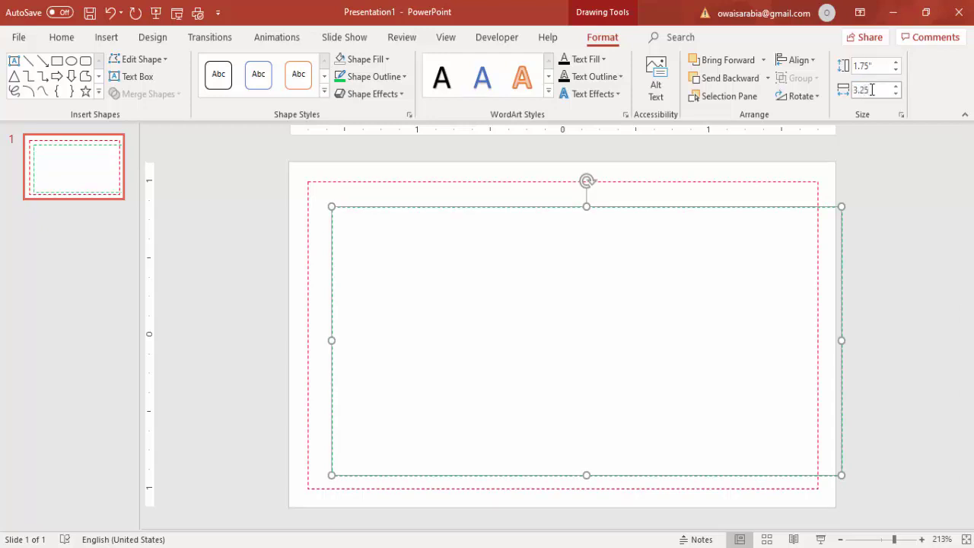
pyautogui.write('.25')
pyautogui.press('Return')
# Center the green guide horizontally and vertically on the slide.
pyautogui.click(808, 64)
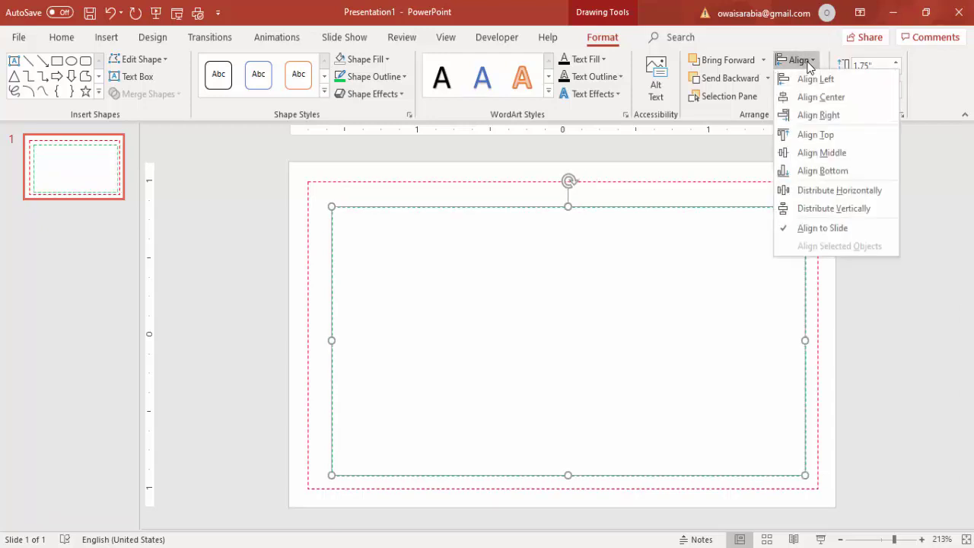
pyautogui.click(830, 97)
pyautogui.click(806, 61)
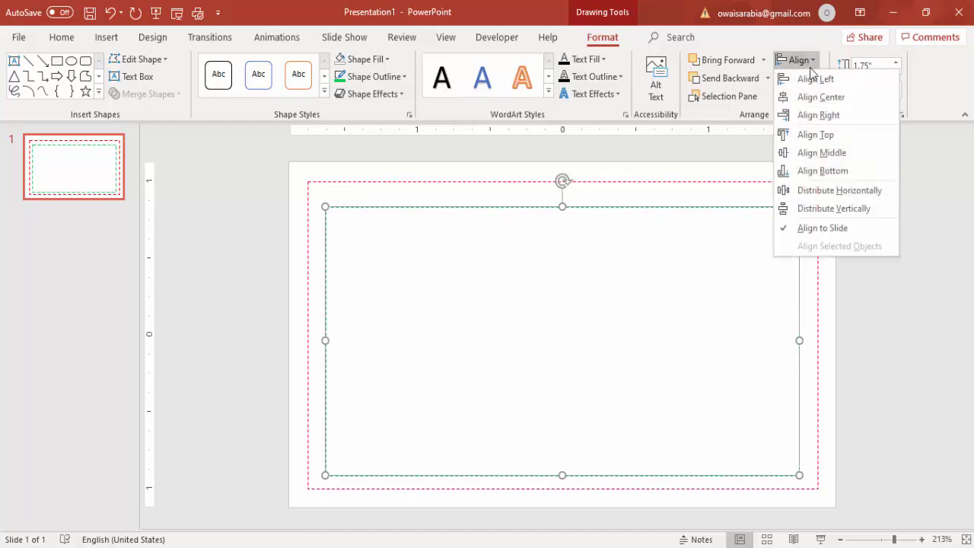
pyautogui.click(830, 154)
pyautogui.click(810, 238)
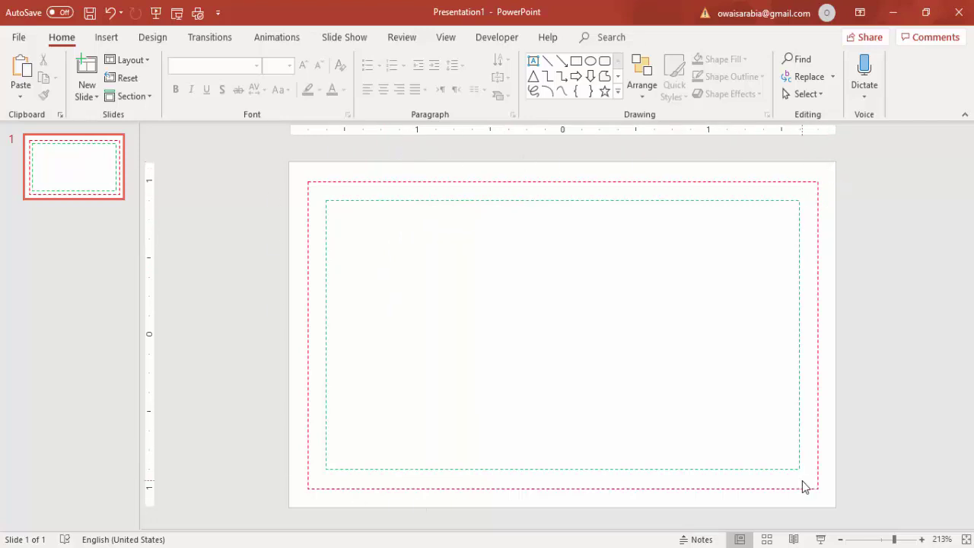
pyautogui.click(787, 365)
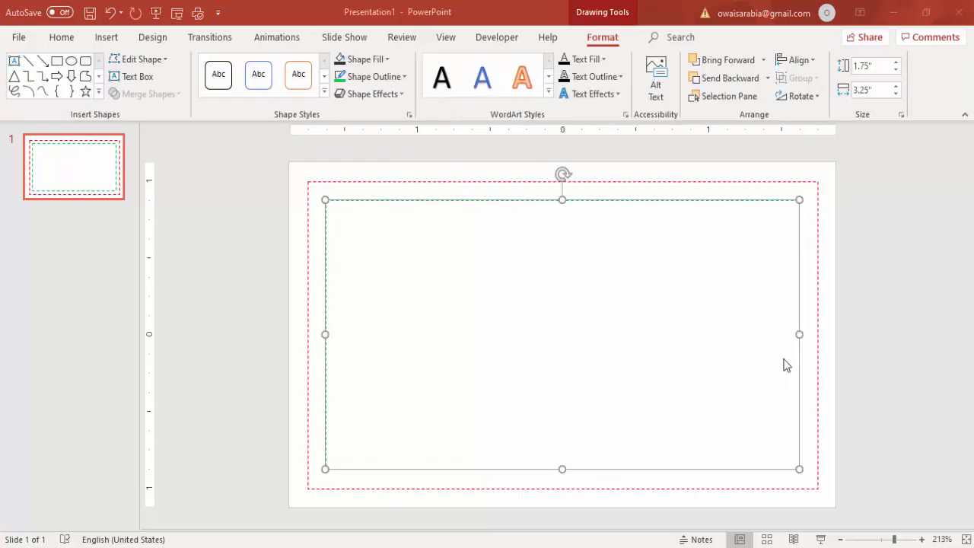
pyautogui.click(727, 319)
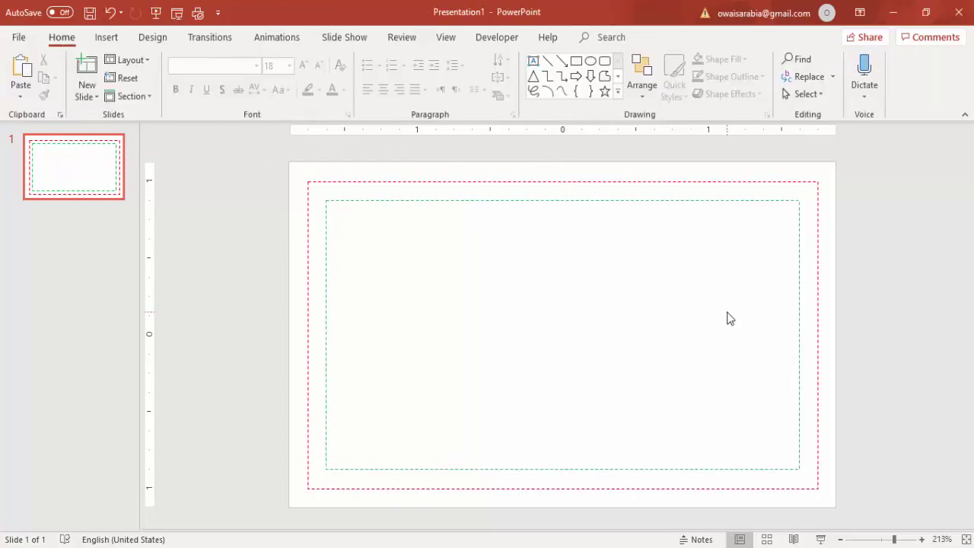
# Draw a rectangle covering the right side of the card from the middle to the edge.
pyautogui.click(119, 43)
pyautogui.click(227, 93)
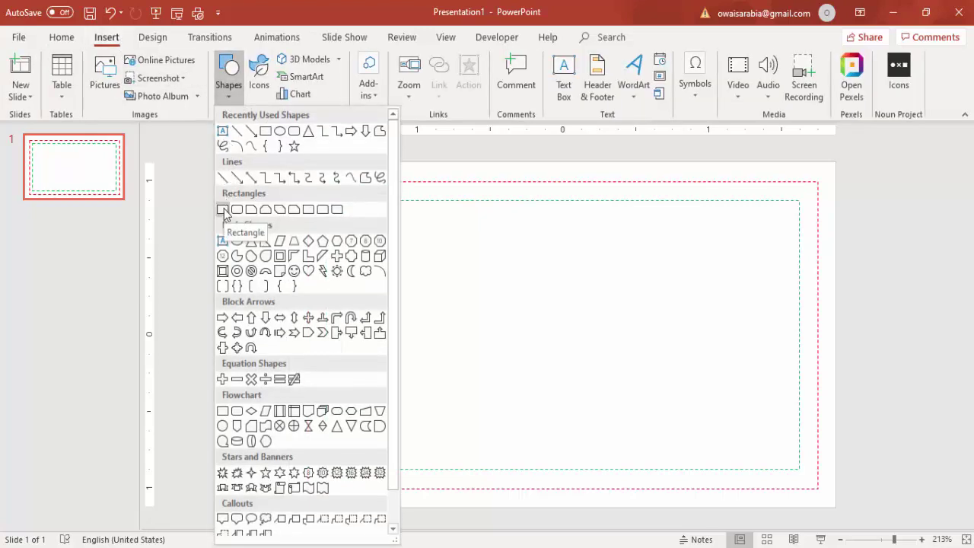
pyautogui.click(222, 211)
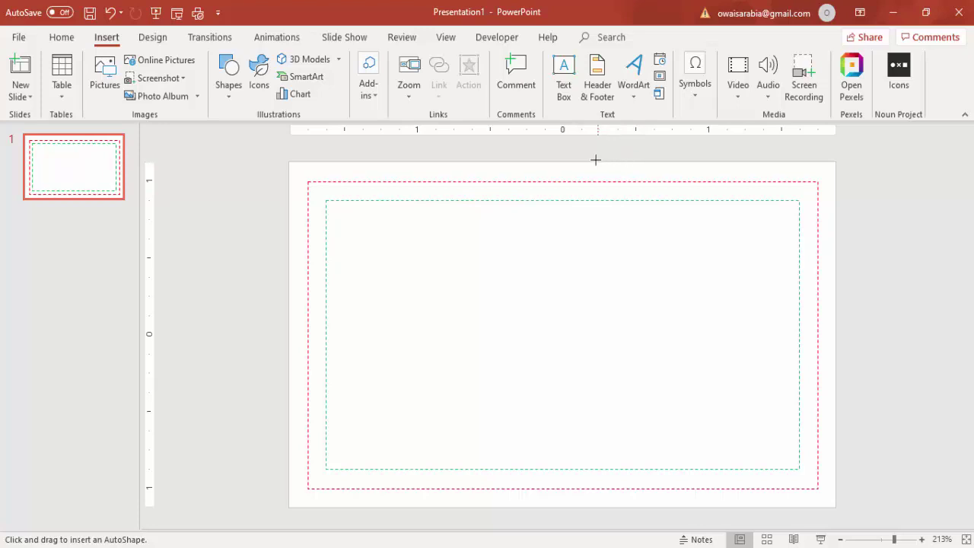
pyautogui.moveTo(596, 160); pyautogui.dragTo(832, 503)
pyautogui.moveTo(595, 334); pyautogui.dragTo(586, 334)
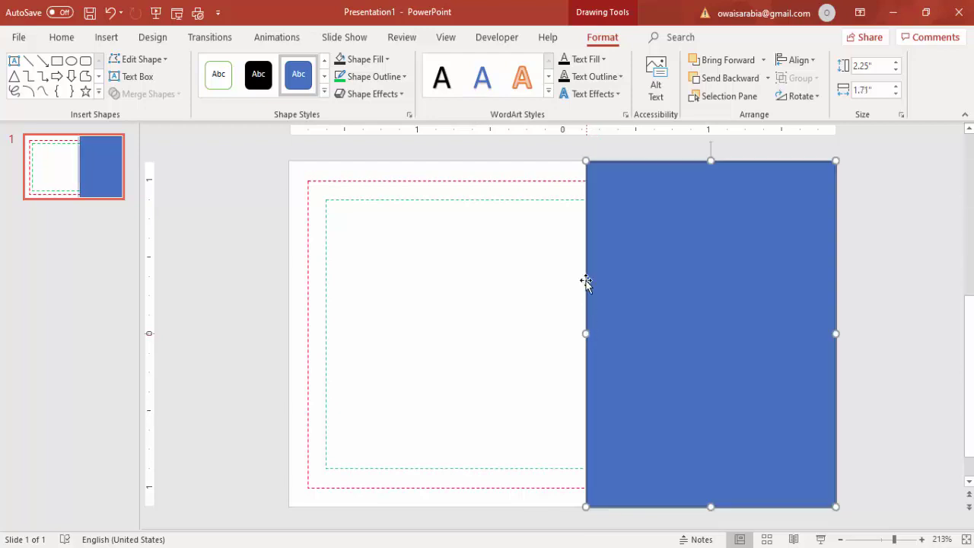
# Remove the panel's outline and fill it dark gray.
pyautogui.click(402, 76)
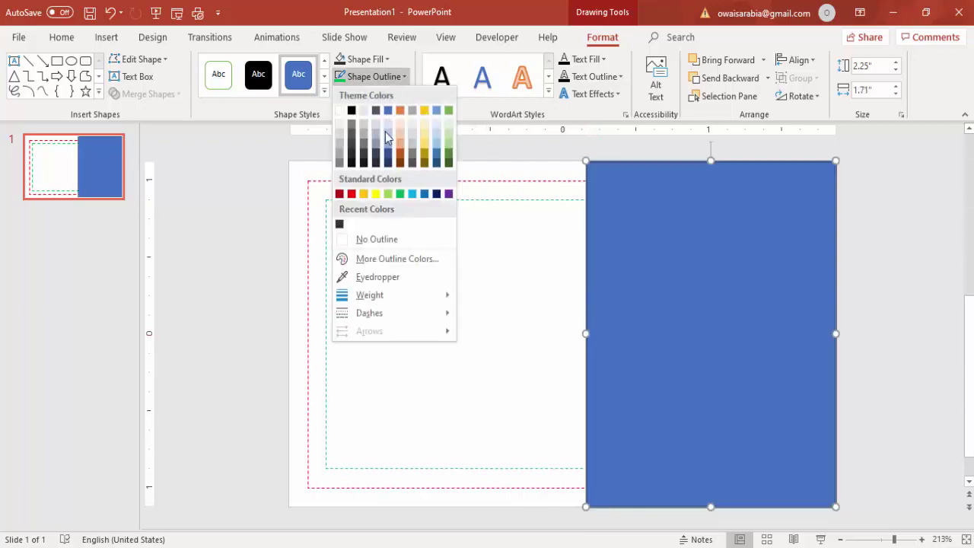
pyautogui.click(376, 241)
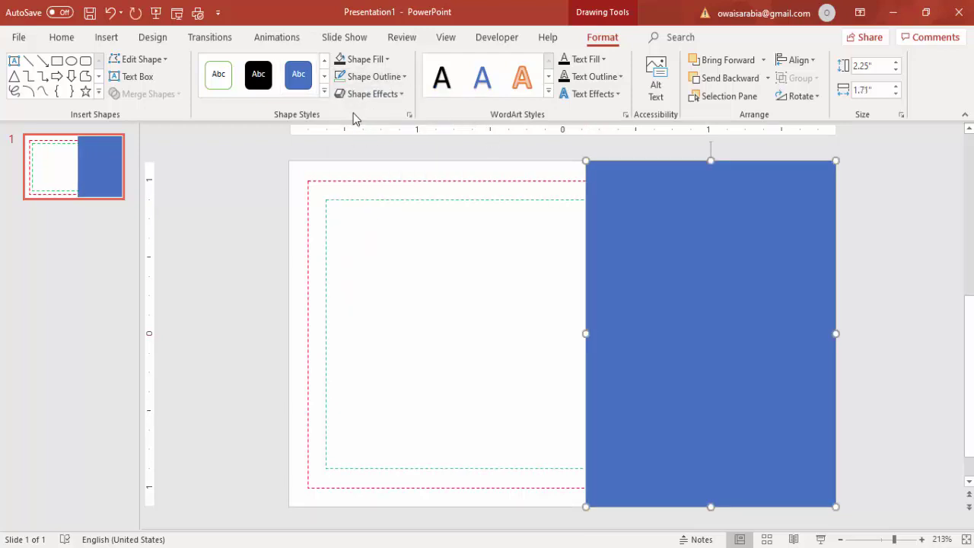
pyautogui.click(340, 59)
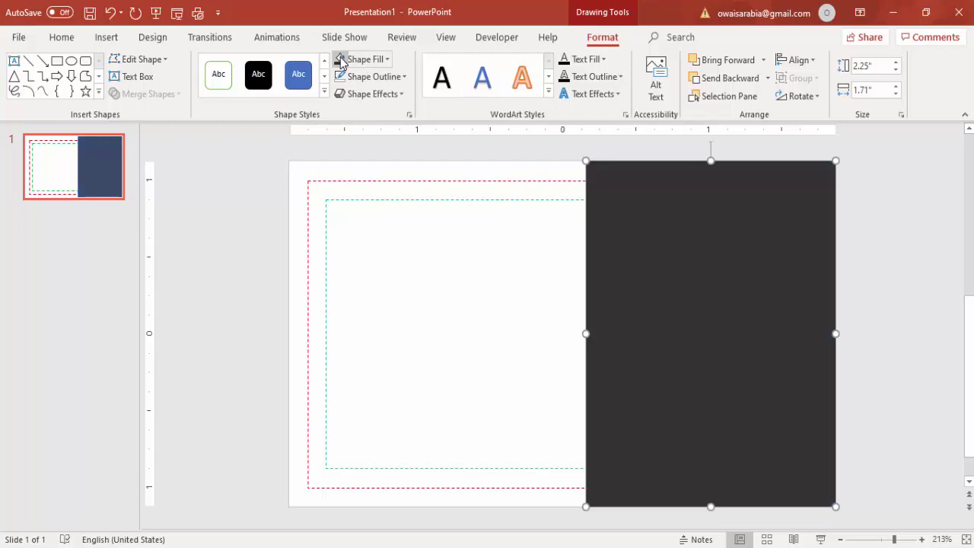
pyautogui.click(876, 272)
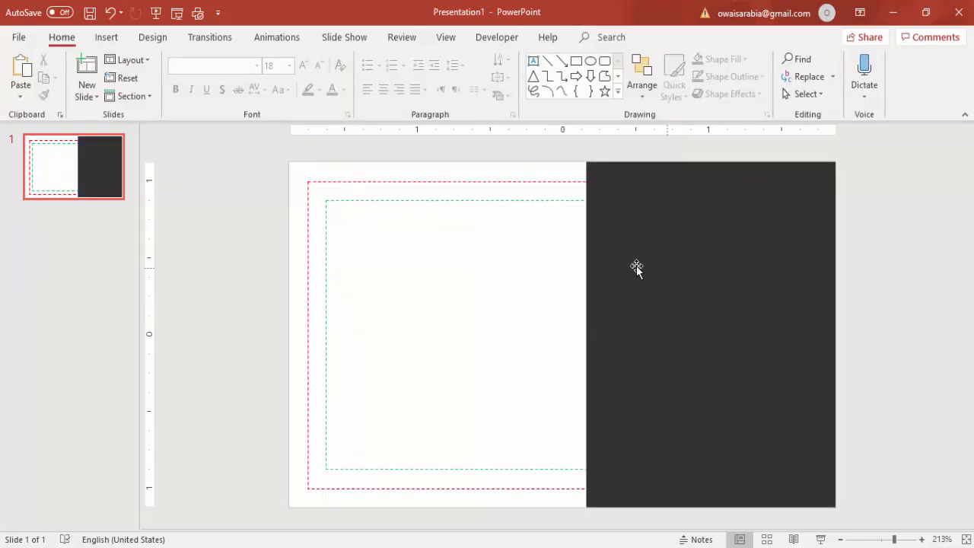
# Draw a small circle in the upper left of the card.
pyautogui.click(111, 42)
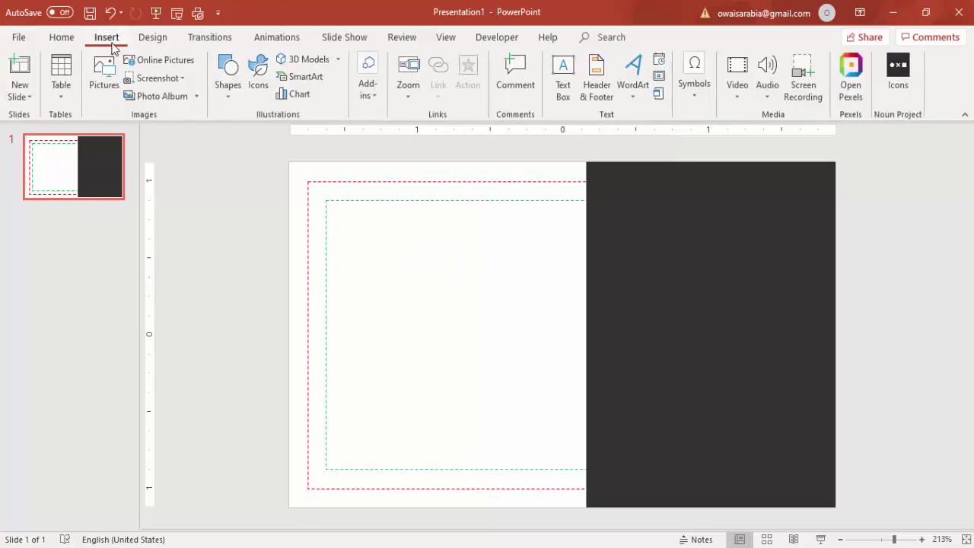
pyautogui.click(228, 101)
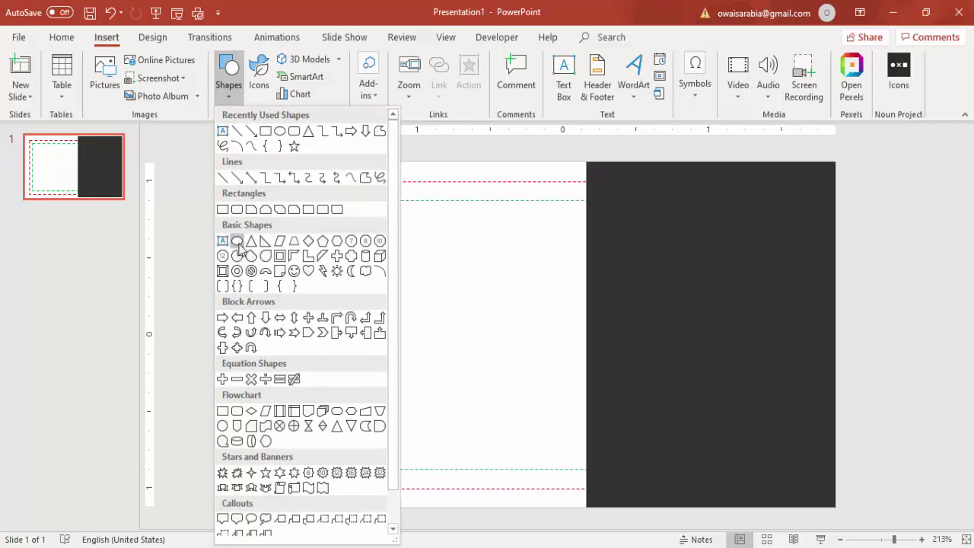
pyautogui.click(238, 242)
pyautogui.moveTo(414, 235); pyautogui.dragTo(487, 318)
pyautogui.press('shift')
pyautogui.moveTo(488, 318); pyautogui.dragTo(495, 325)
pyautogui.moveTo(453, 281); pyautogui.dragTo(449, 277)
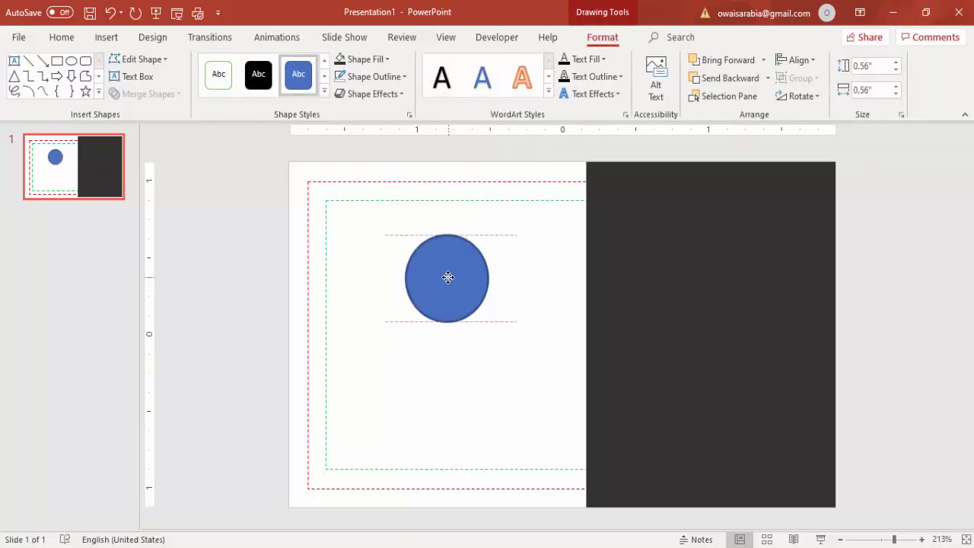
# Remove the circle's outline and fill it orange from the standard color palette.
pyautogui.click(403, 76)
pyautogui.click(388, 240)
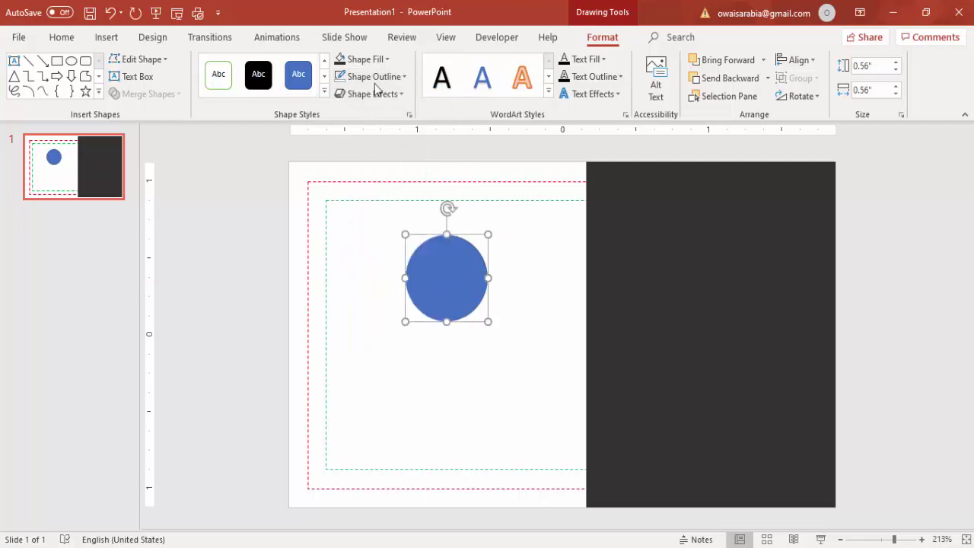
pyautogui.click(370, 59)
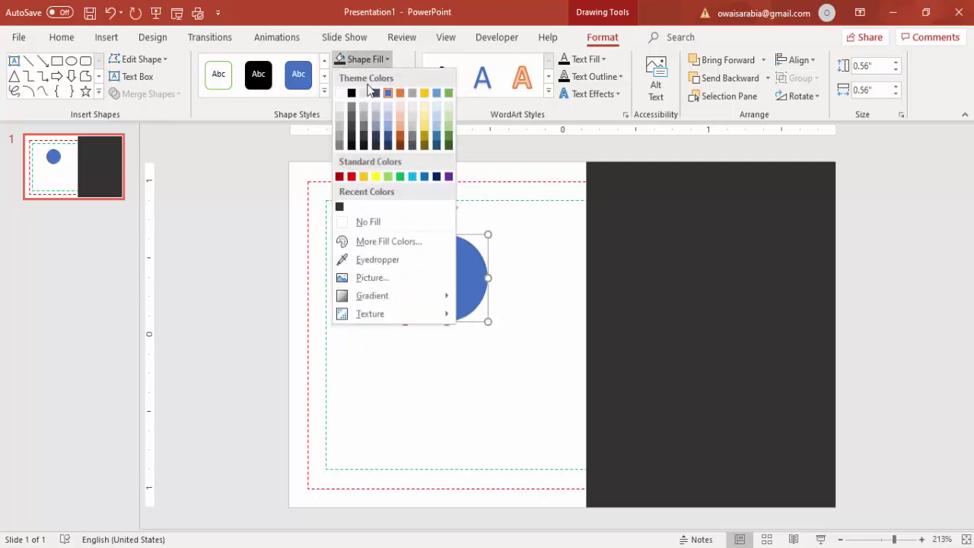
pyautogui.click(365, 247)
pyautogui.click(401, 148)
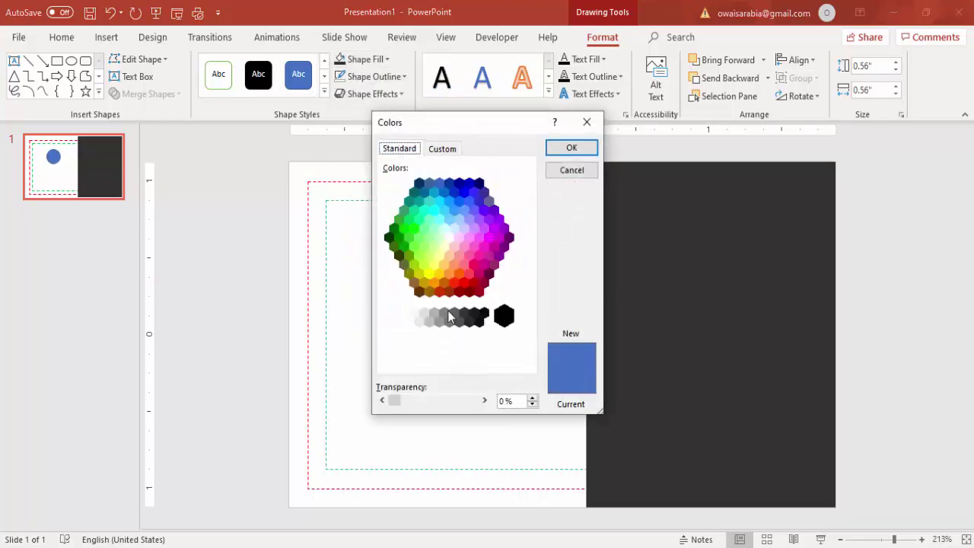
pyautogui.click(434, 282)
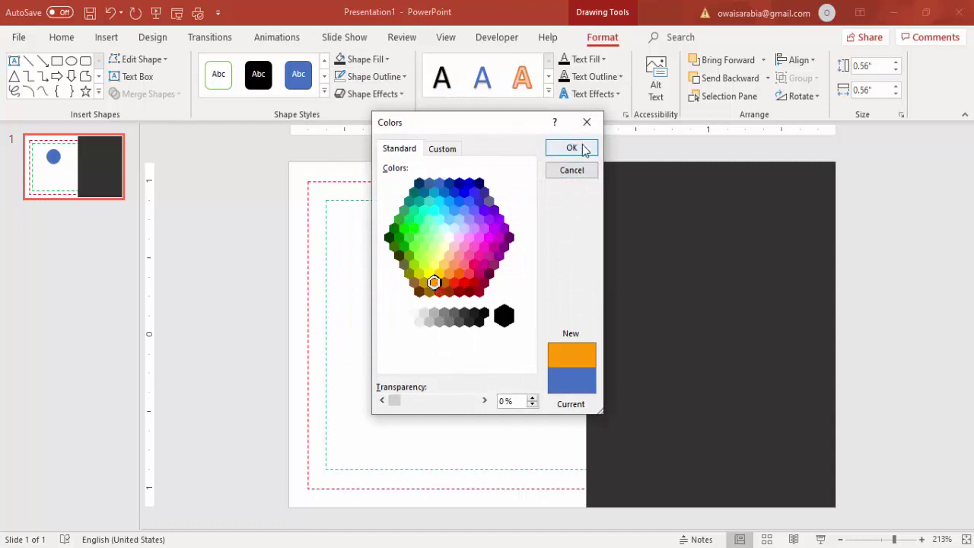
pyautogui.click(580, 148)
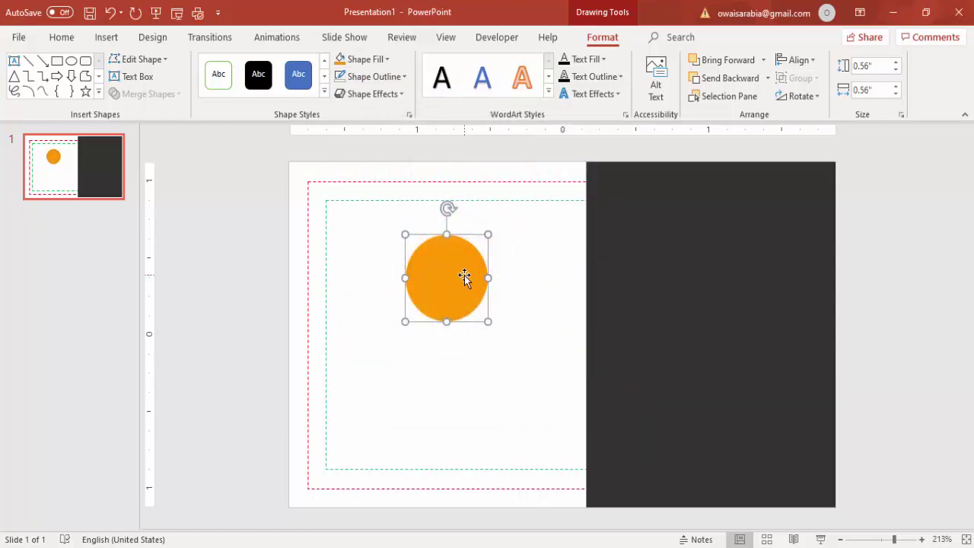
# Type the placeholder word LOGO into the orange circle.
pyautogui.write('OG')
pyautogui.press('Return')
pyautogui.write('G')
pyautogui.press('Return')
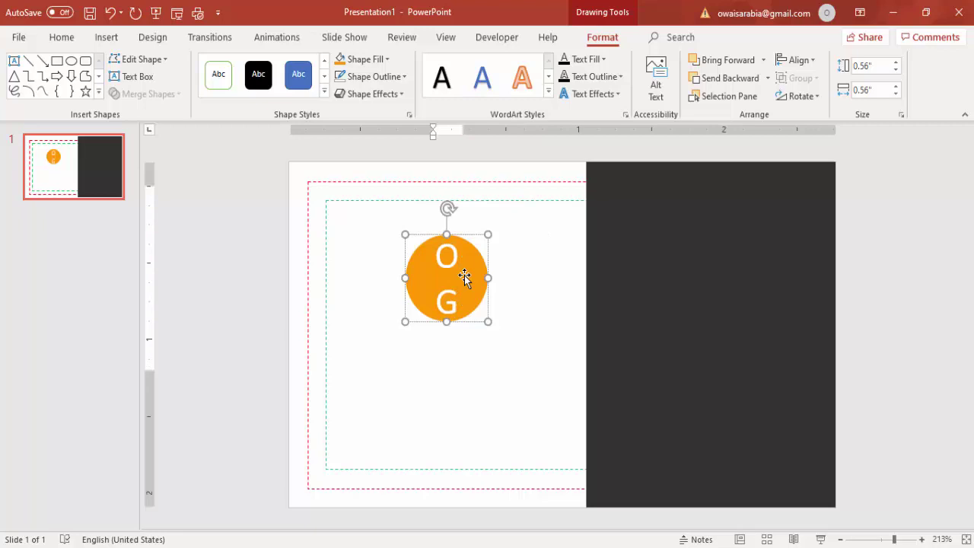
pyautogui.click(474, 235)
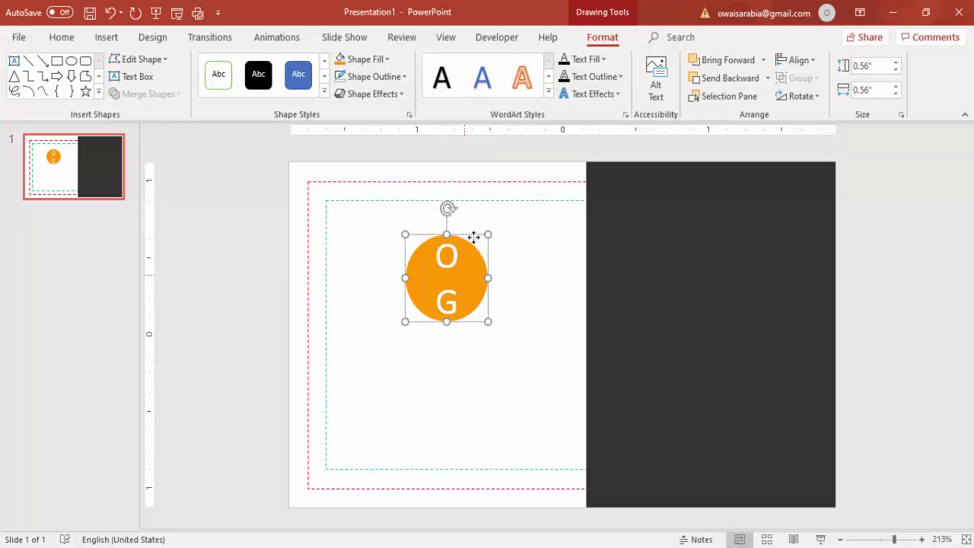
# Shrink the LOGO text to 6 pt so it fits on one line.
pyautogui.click(64, 37)
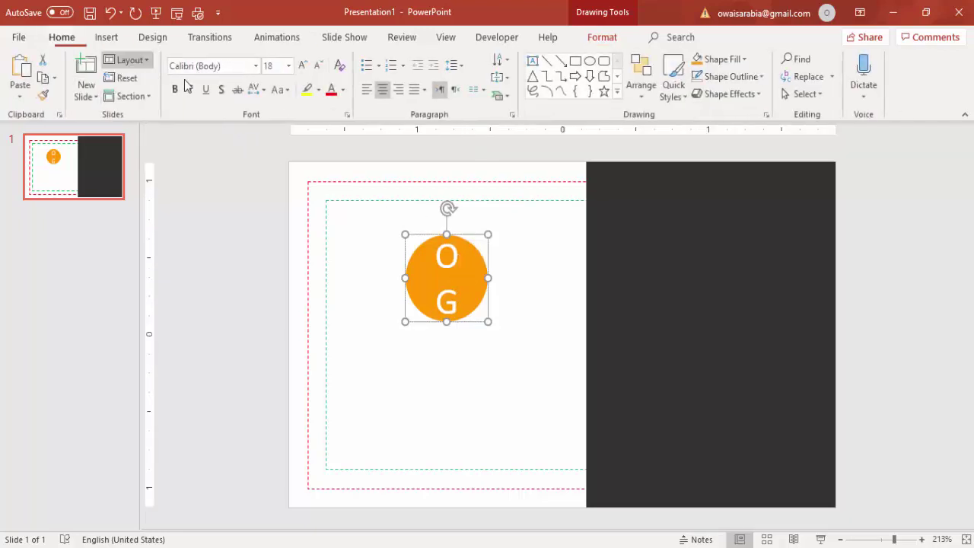
pyautogui.click(319, 67)
pyautogui.click(319, 67)
pyautogui.click(319, 67)
pyautogui.click(320, 67)
pyautogui.click(320, 67)
pyautogui.click(320, 67)
pyautogui.click(319, 67)
pyautogui.click(320, 67)
pyautogui.click(319, 67)
pyautogui.click(320, 67)
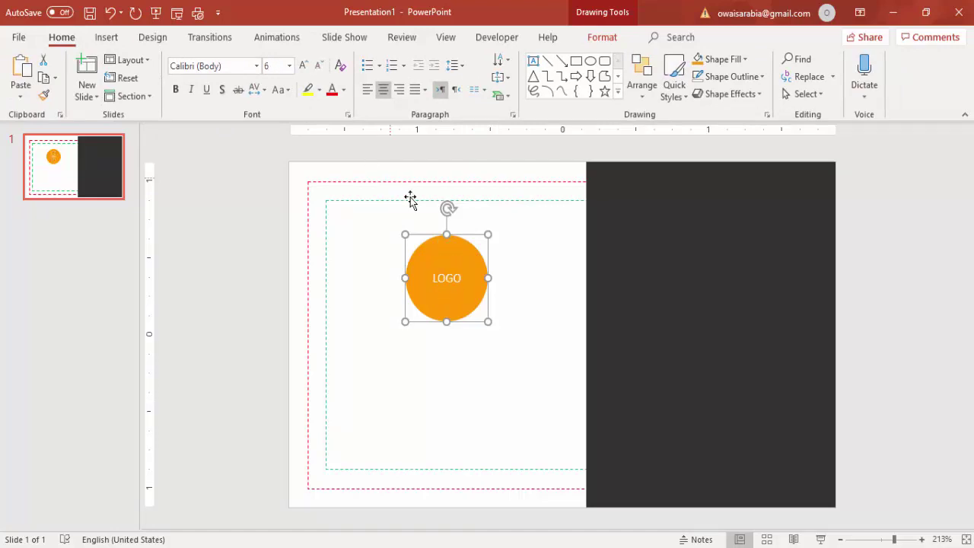
pyautogui.click(428, 376)
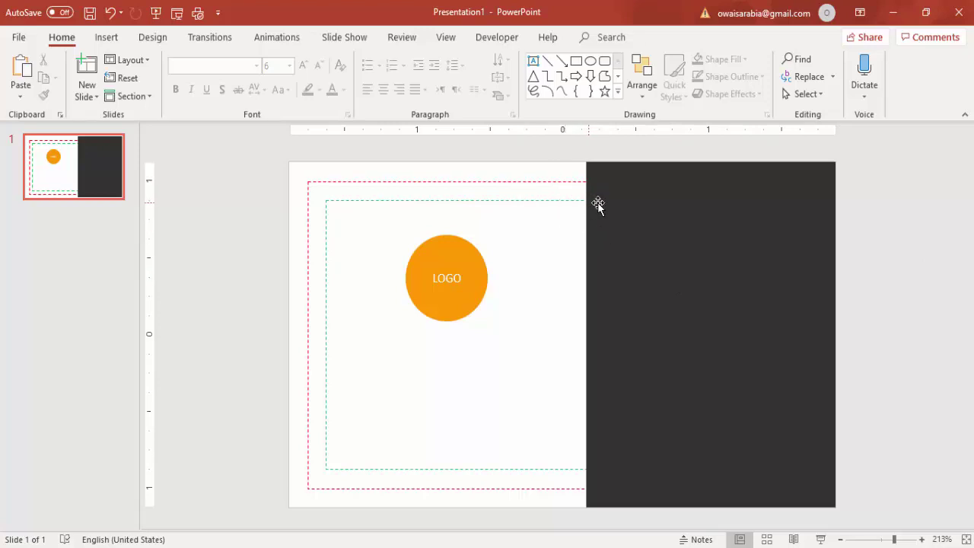
# Select the dark gray panel and show its Shape Format options.
pyautogui.click(619, 252)
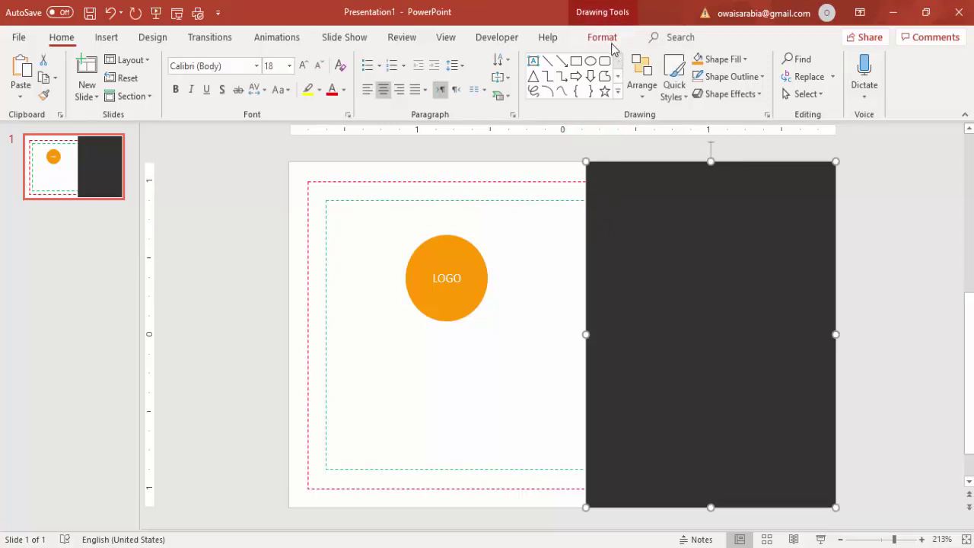
pyautogui.click(609, 38)
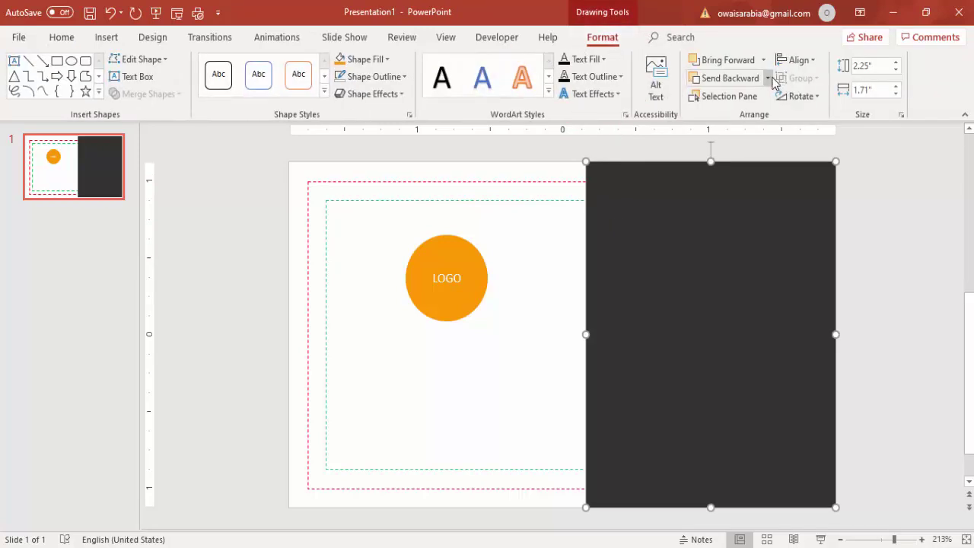